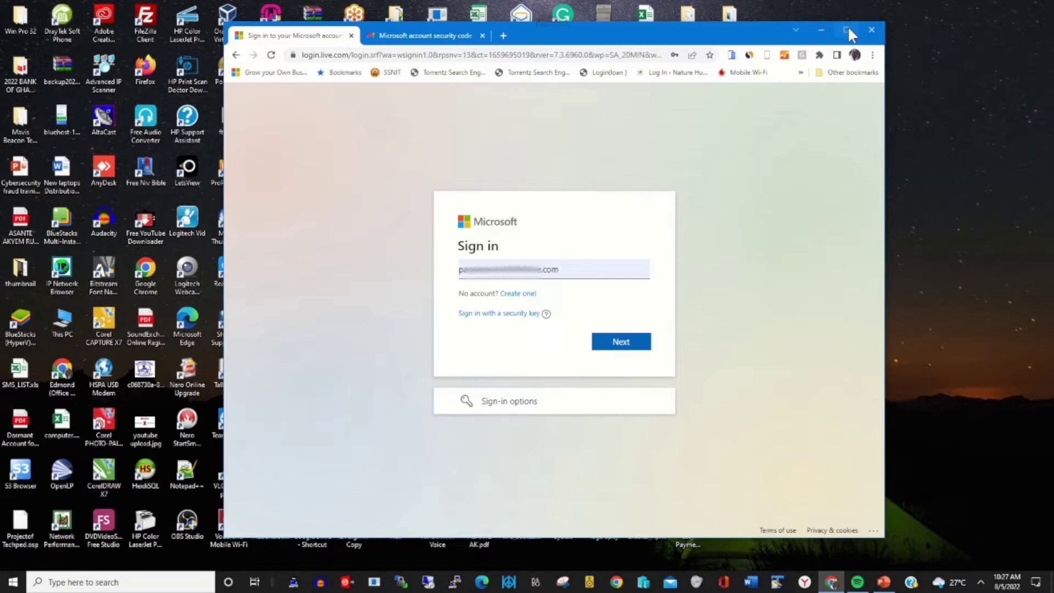
- Maximize Chrome and continue from the email step to the Enter password page
{"action": "left_click", "coordinate": [849, 30]}
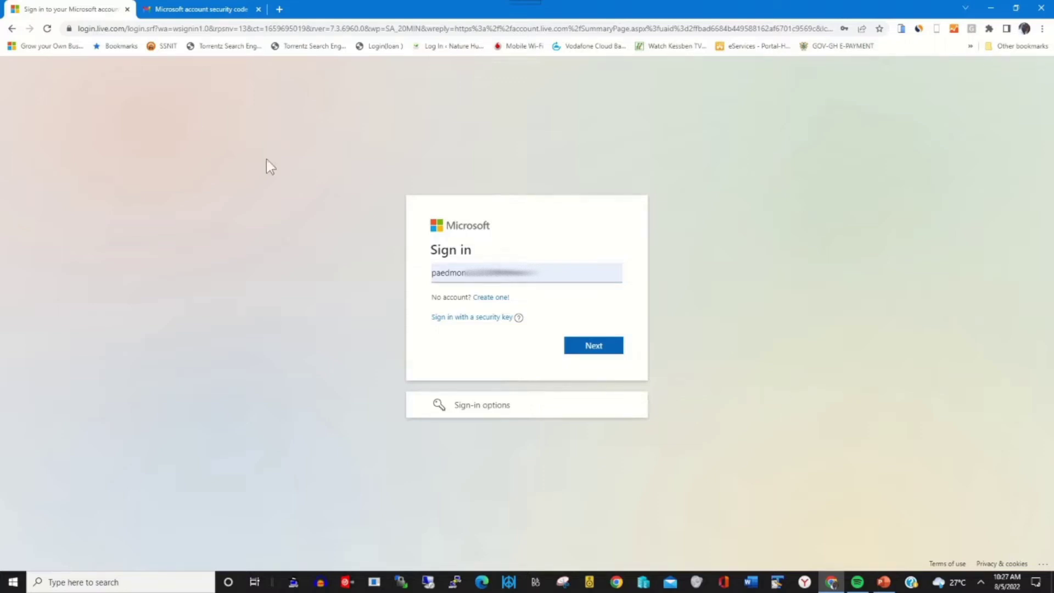
{"action": "left_click", "coordinate": [78, 28]}
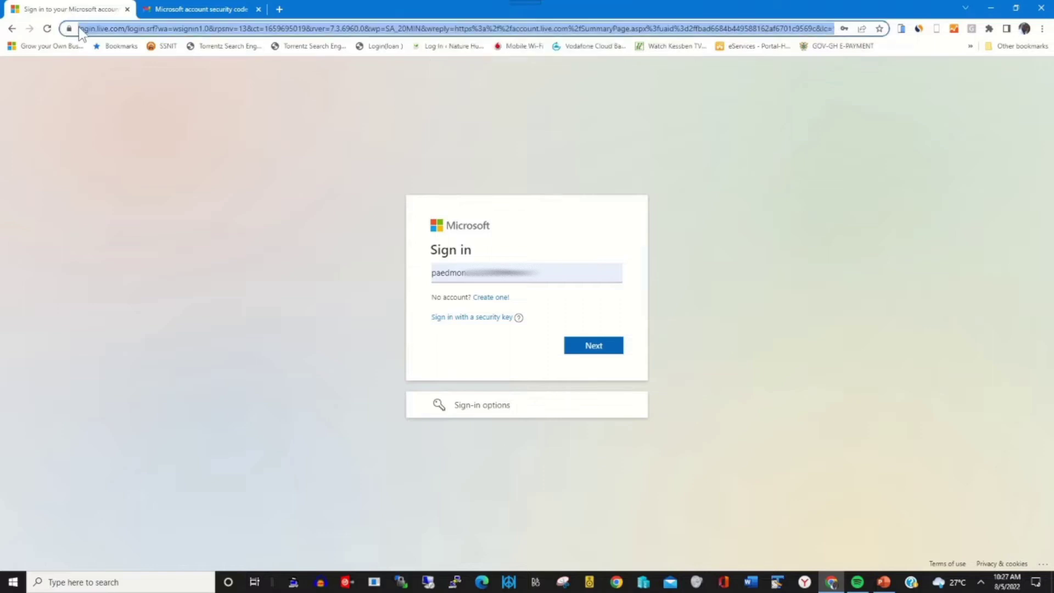
{"action": "left_click", "coordinate": [102, 28]}
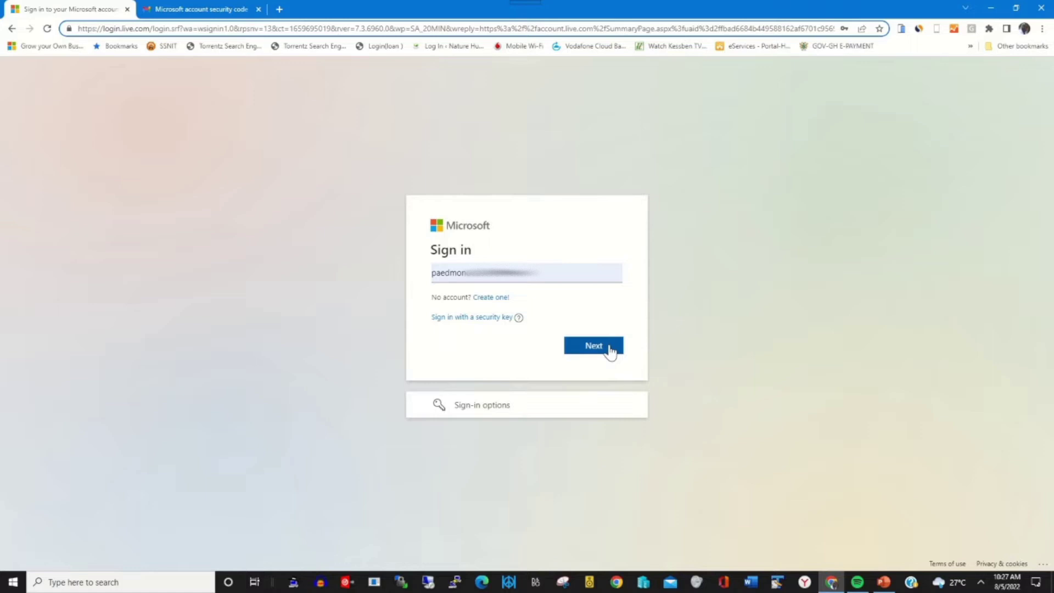
{"action": "left_click", "coordinate": [610, 347]}
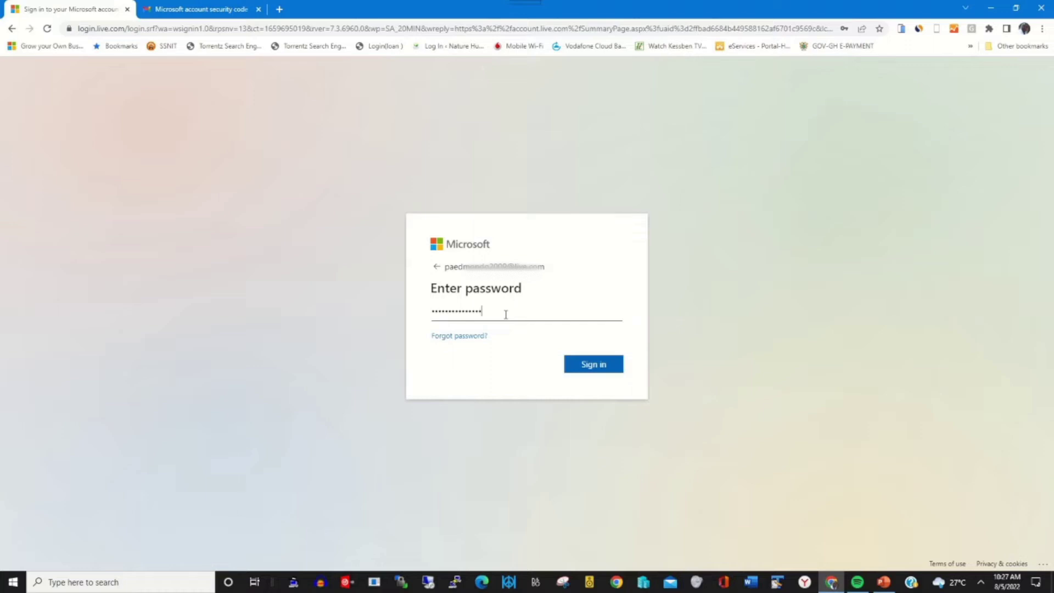
- Enter the password, attempt sign-in, and decline Chrome's offer to update the saved password
{"action": "type", "text": "••"}
{"action": "left_click", "coordinate": [608, 368]}
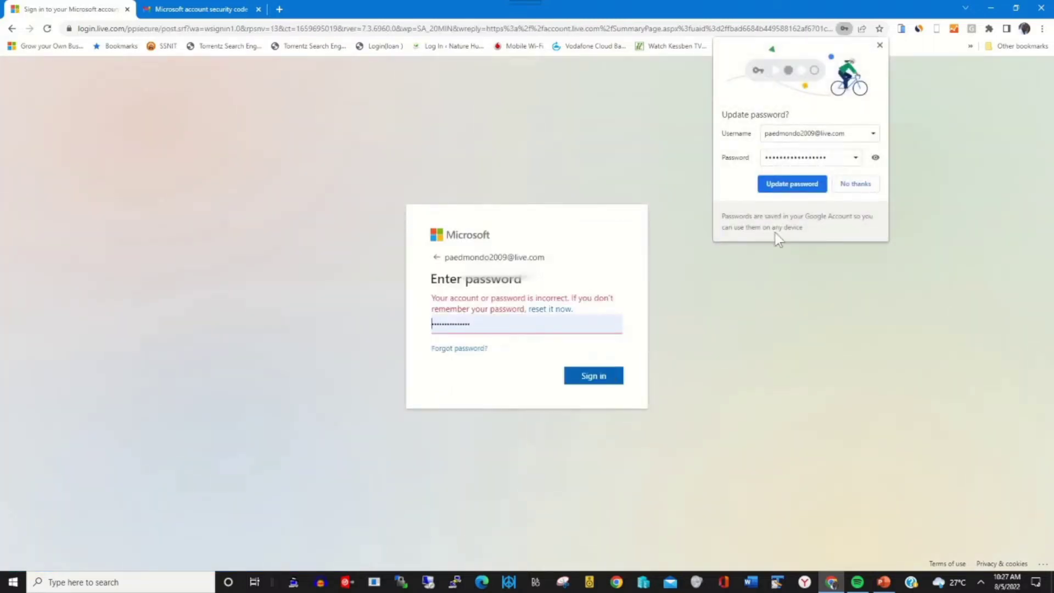
{"action": "left_click", "coordinate": [860, 185]}
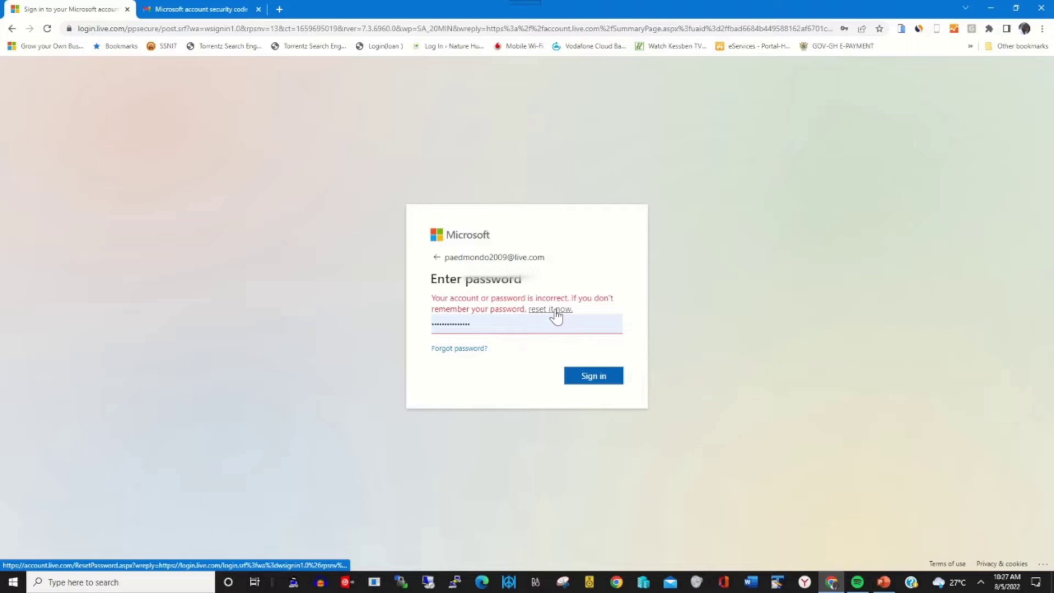
- Start the forgotten-password reset and reveal more verification methods
{"action": "type", "text": "•••••"}
{"action": "left_click", "coordinate": [457, 351]}
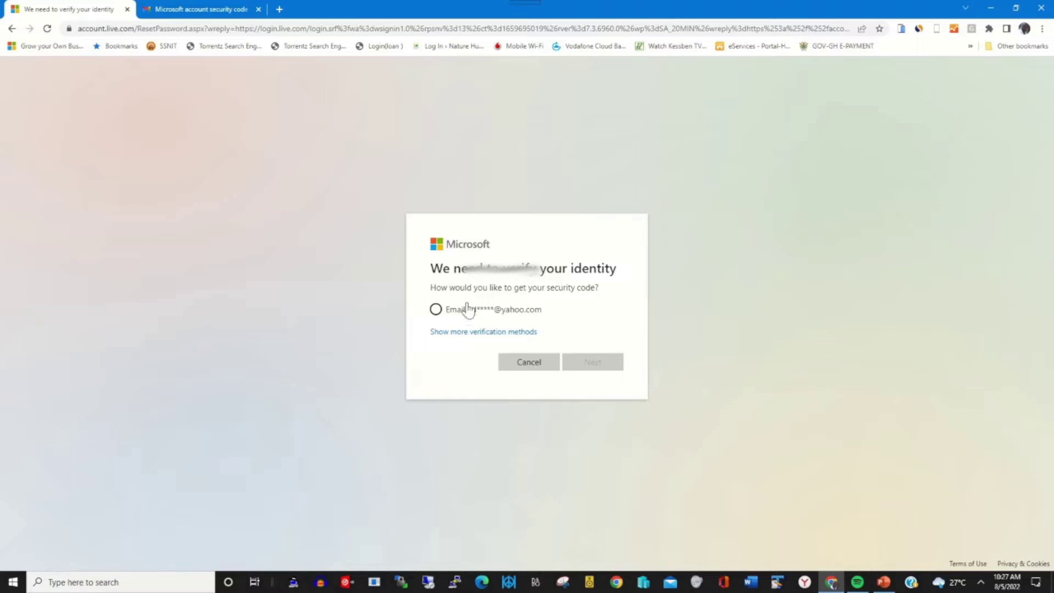
{"action": "left_click", "coordinate": [466, 331]}
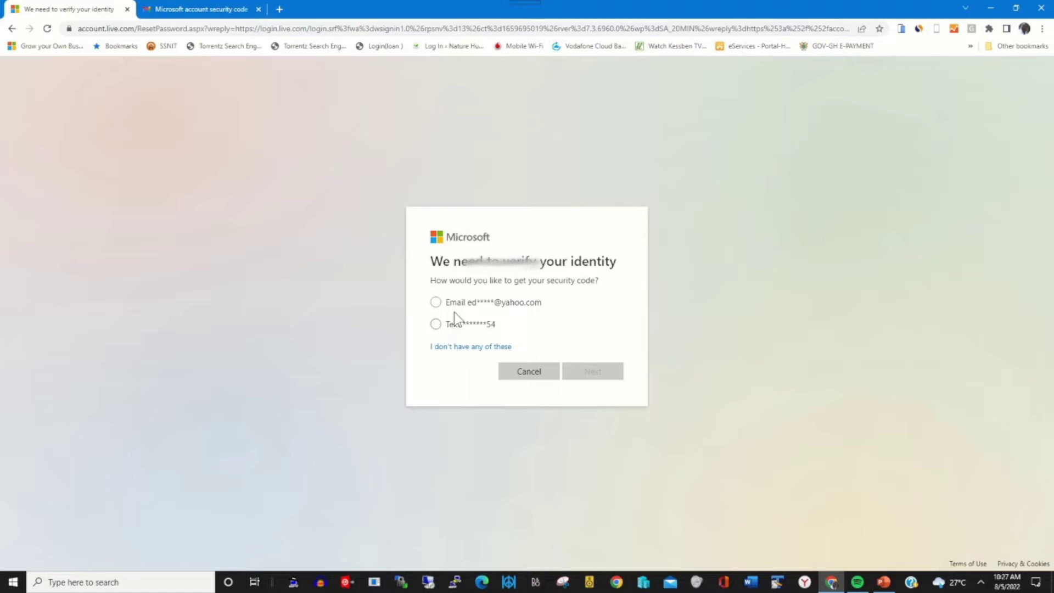
{"action": "left_click", "coordinate": [436, 303]}
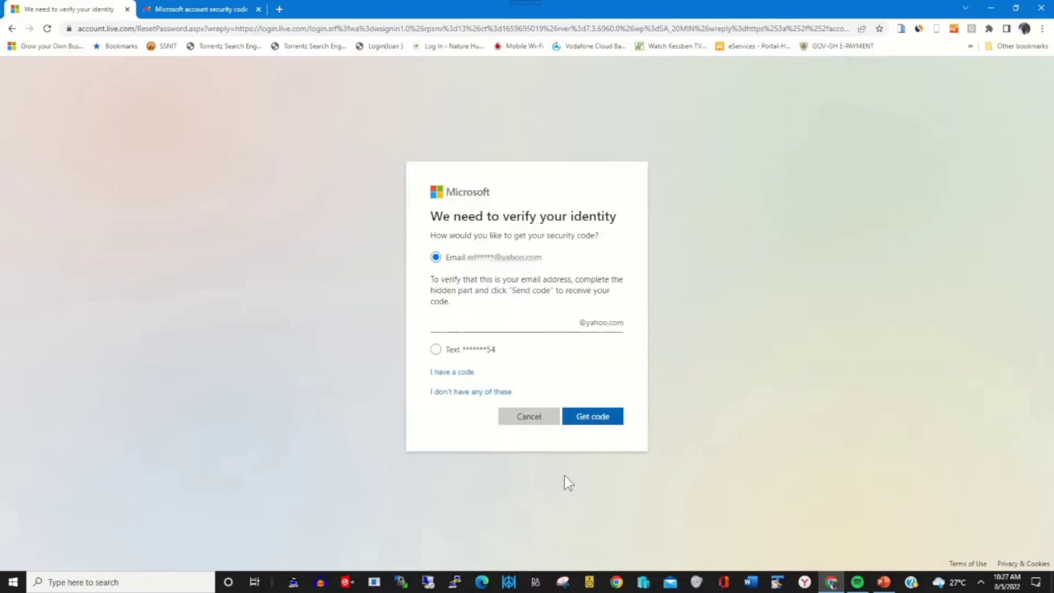
{"action": "left_click", "coordinate": [496, 320]}
{"action": "left_click", "coordinate": [492, 327]}
{"action": "left_click", "coordinate": [600, 418]}
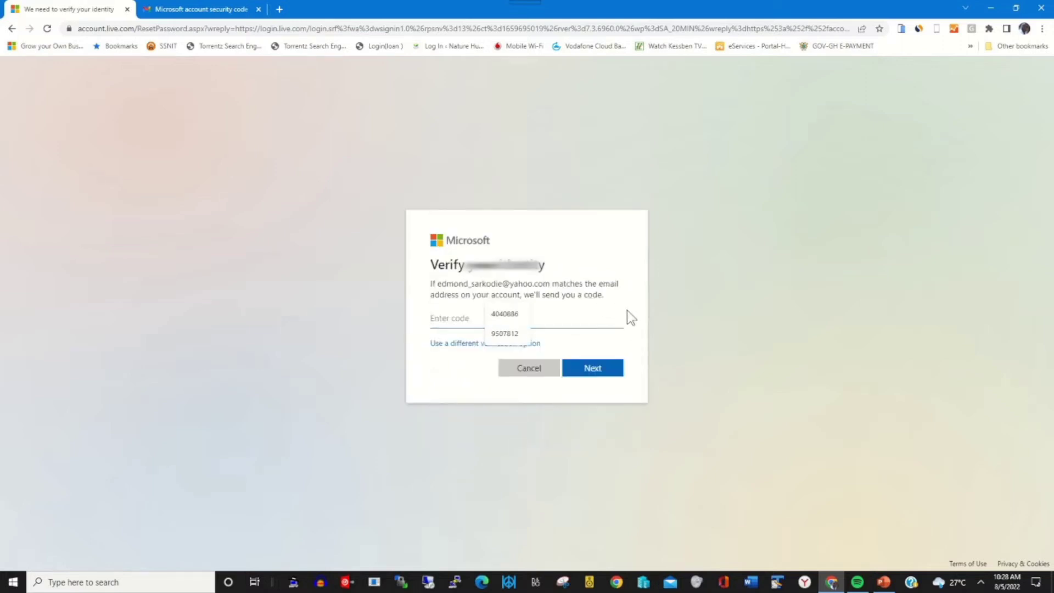
{"action": "left_click", "coordinate": [627, 310]}
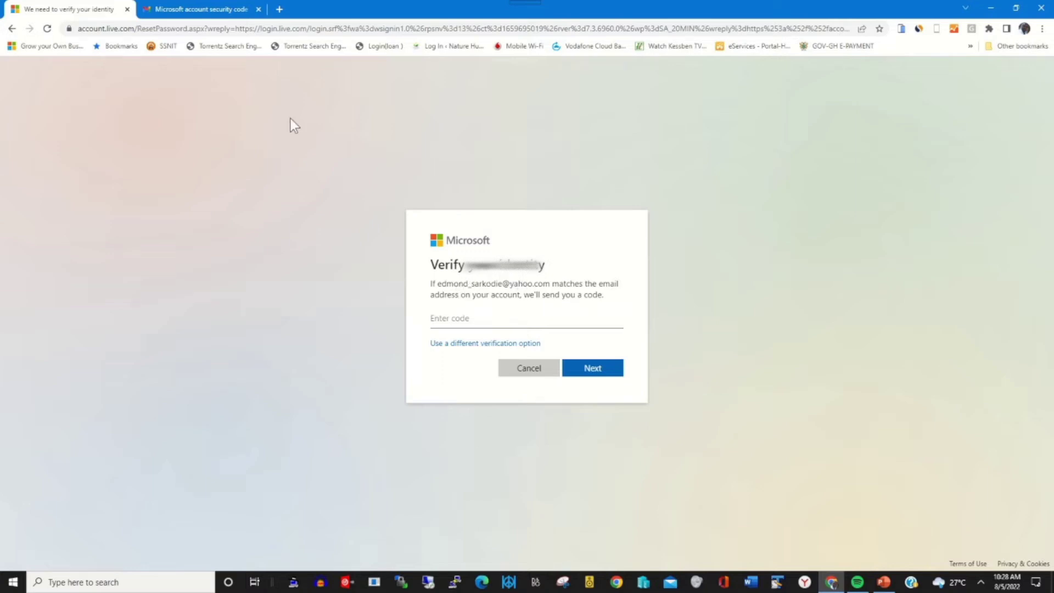
- Go to Yahoo in a new tab and open the Mail inbox
{"action": "left_click", "coordinate": [280, 9]}
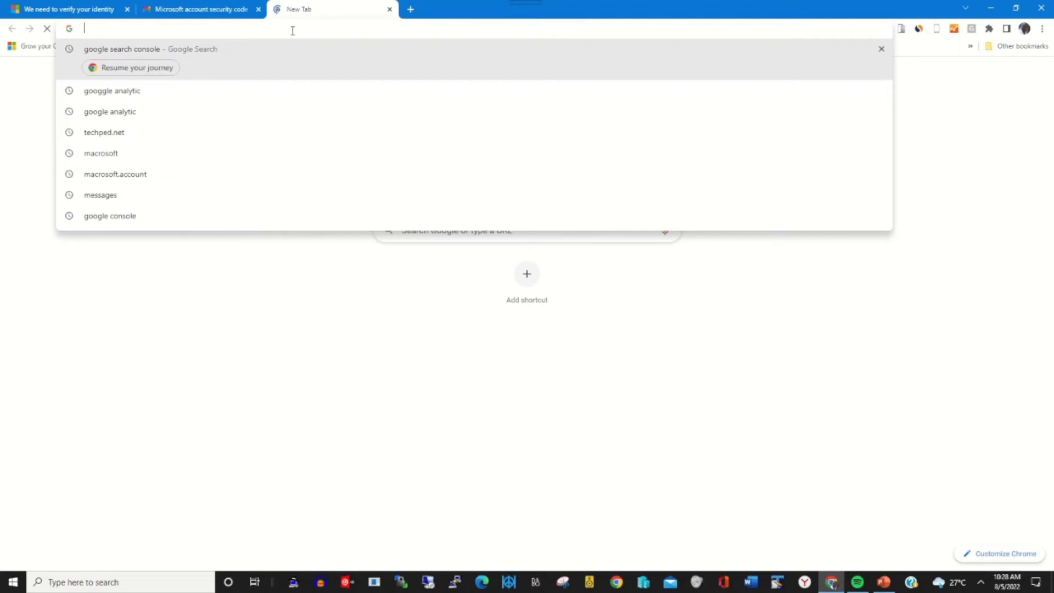
{"action": "type", "text": "yah"}
{"action": "key", "text": "Return"}
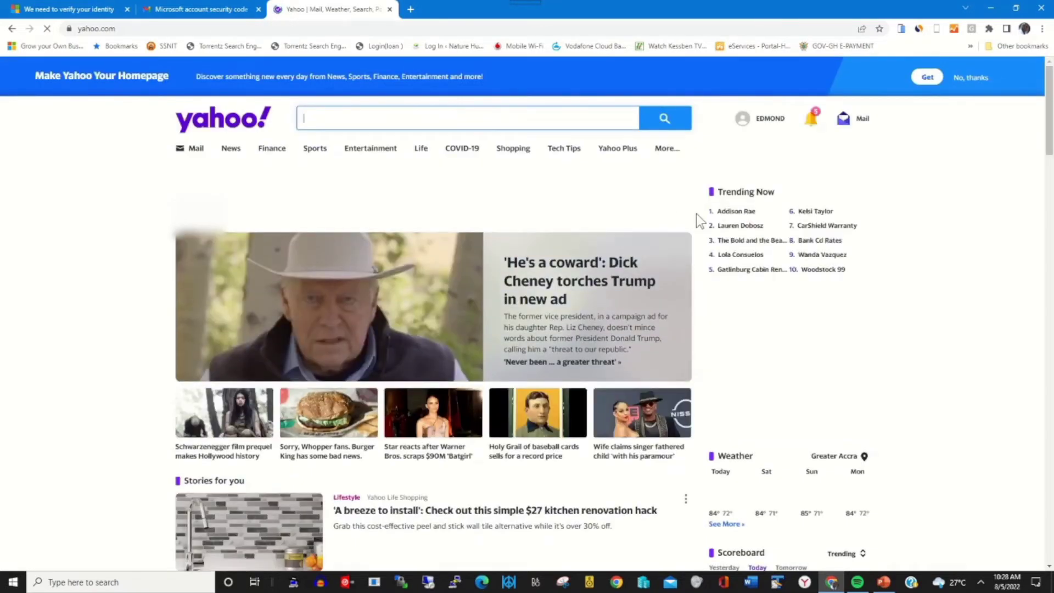
{"action": "left_click", "coordinate": [858, 123]}
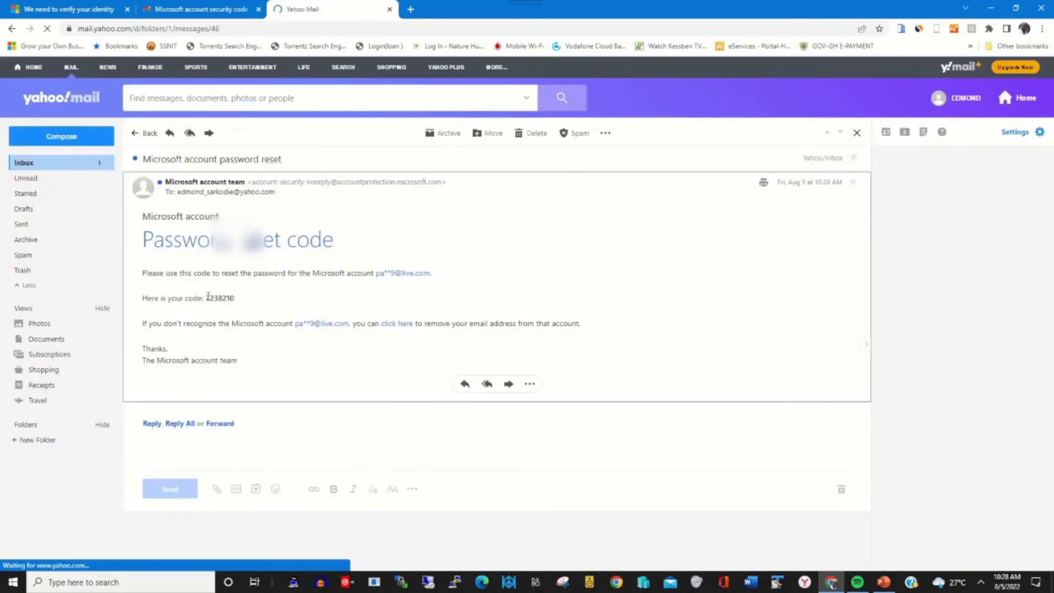
{"action": "left_click", "coordinate": [207, 297]}
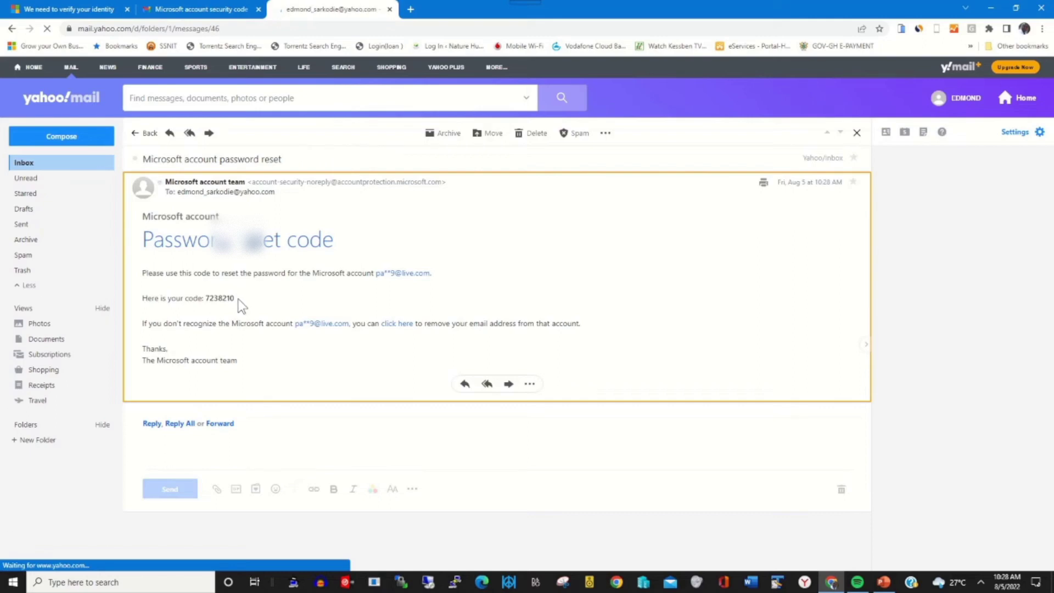
{"action": "left_click_drag", "start_coordinate": [234, 298], "coordinate": [206, 298]}
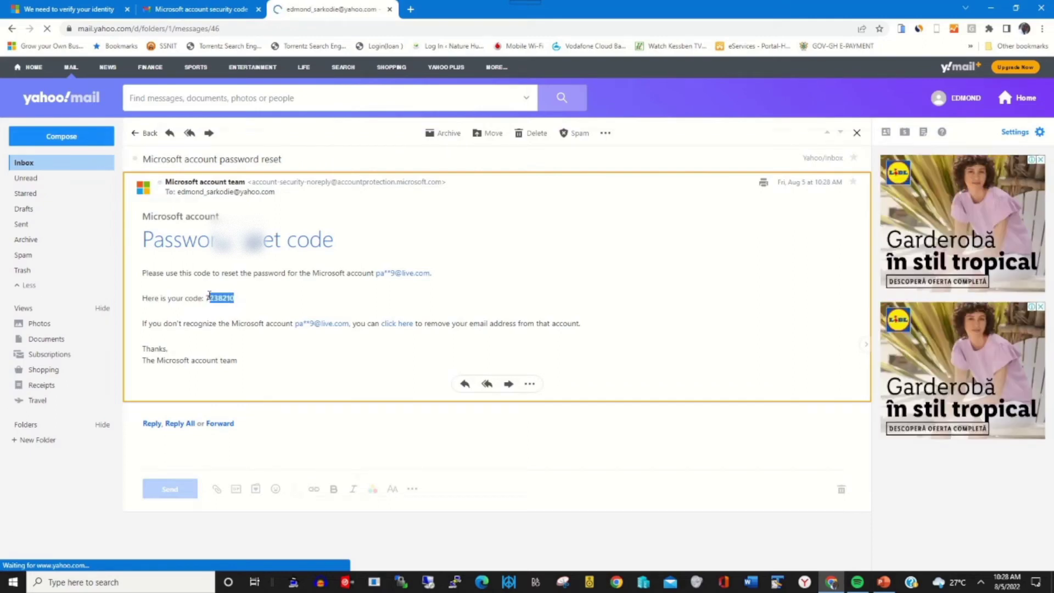
{"action": "right_click", "coordinate": [219, 298]}
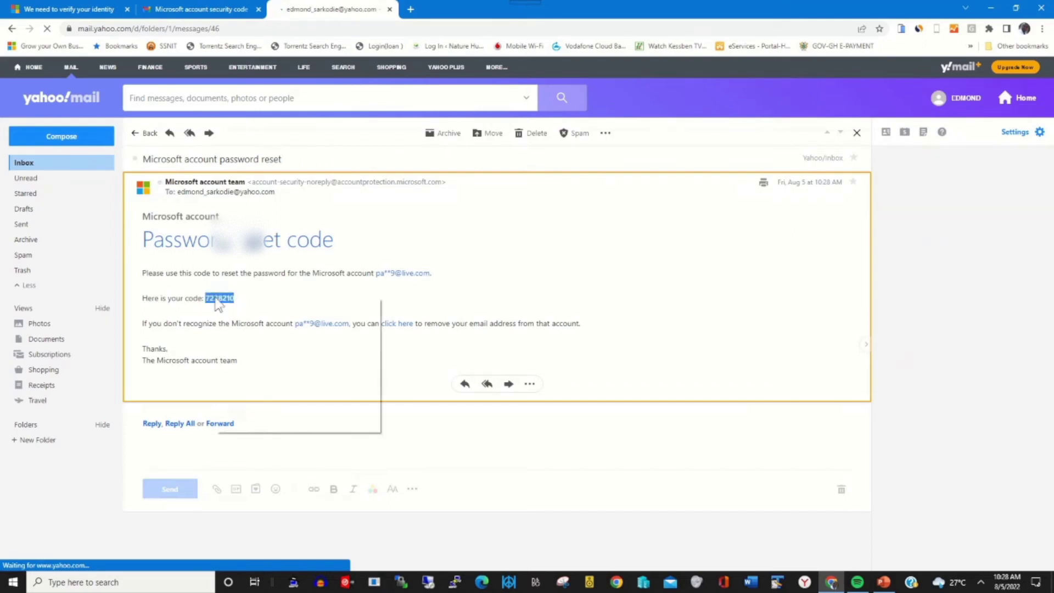
{"action": "left_click", "coordinate": [256, 306]}
{"action": "left_click", "coordinate": [71, 9]}
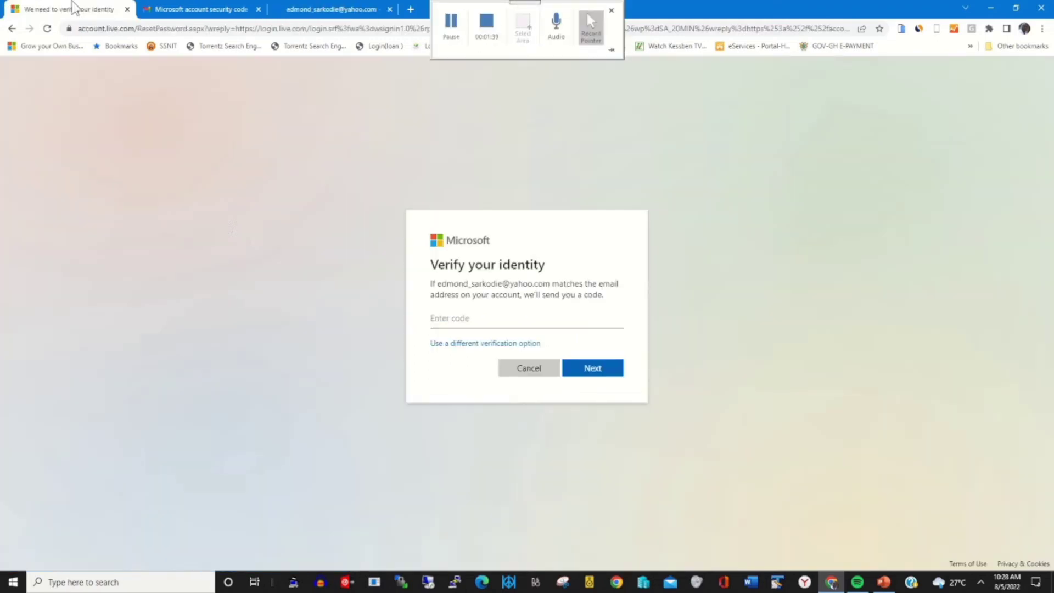
{"action": "right_click", "coordinate": [477, 330]}
{"action": "left_click", "coordinate": [501, 346]}
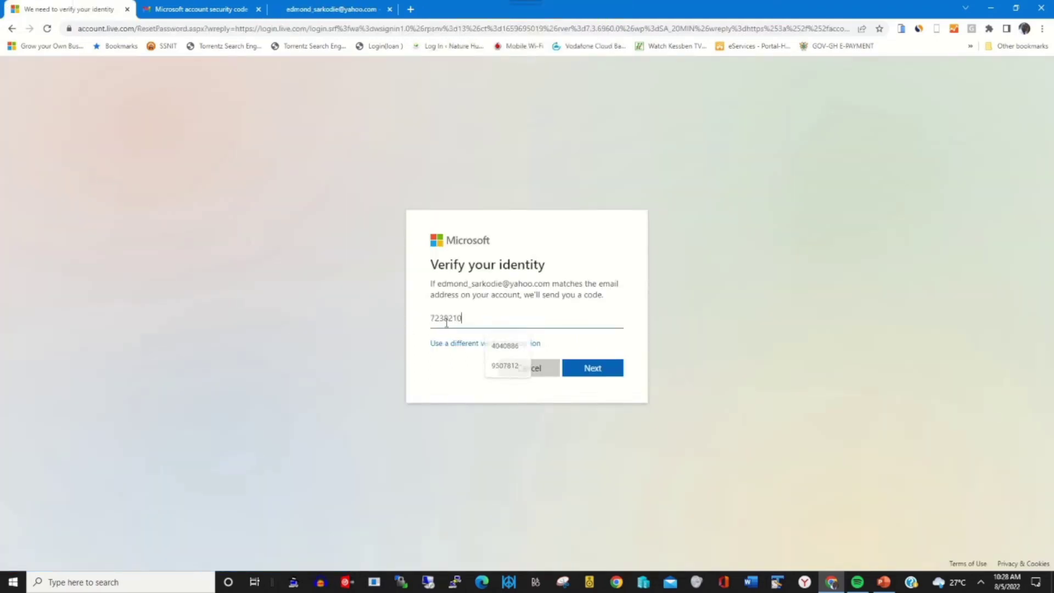
{"action": "left_click", "coordinate": [595, 373]}
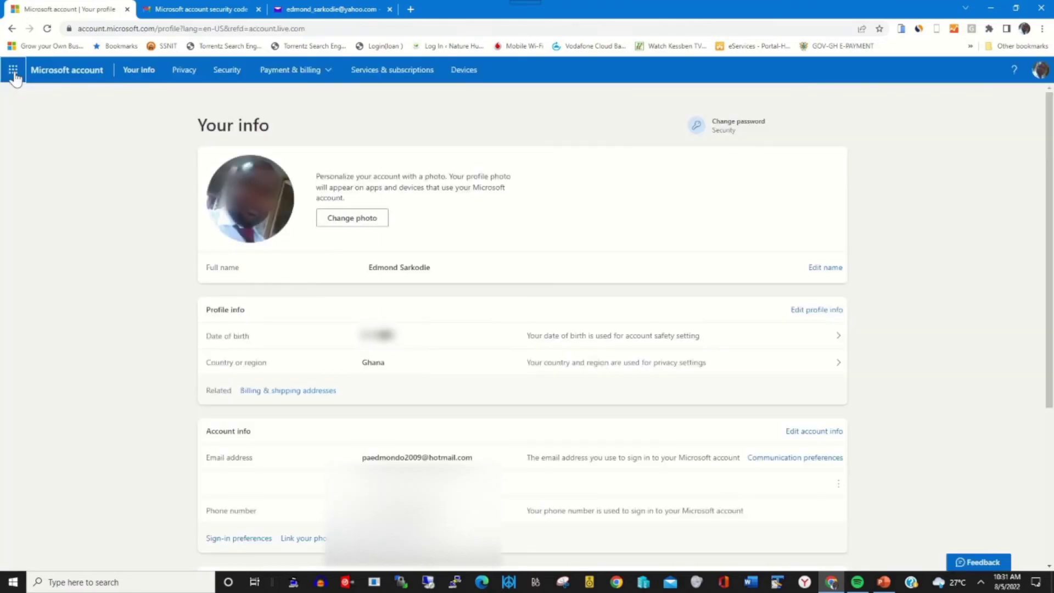
- Open the waffle app launcher listing Outlook, OneDrive, Word and other apps
{"action": "left_click", "coordinate": [13, 72]}
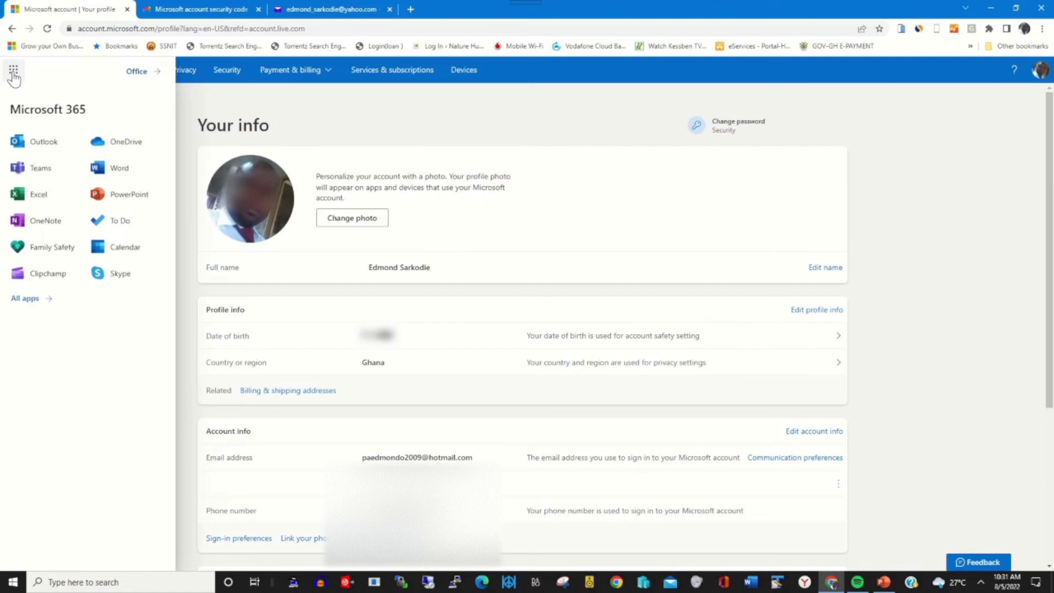